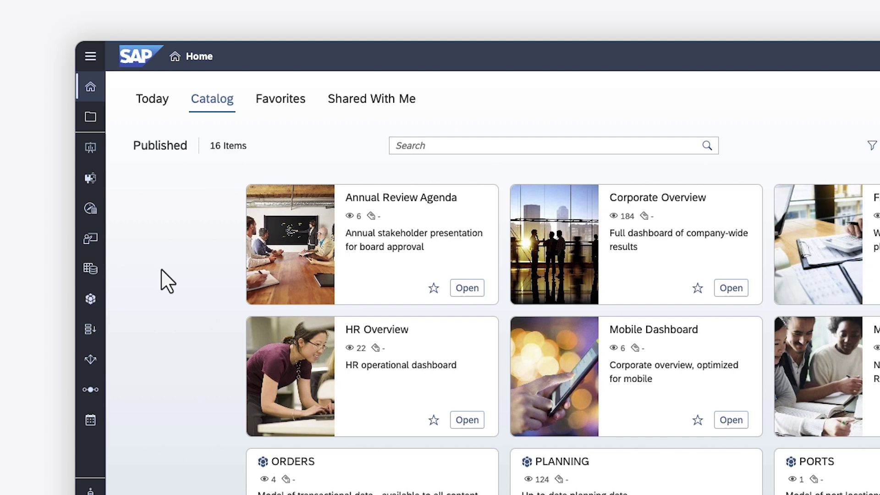
- Create a data action named 'Copy from Actuals' with PLANNING_update as default model
{"action": "left_click", "coordinate": [91, 328]}
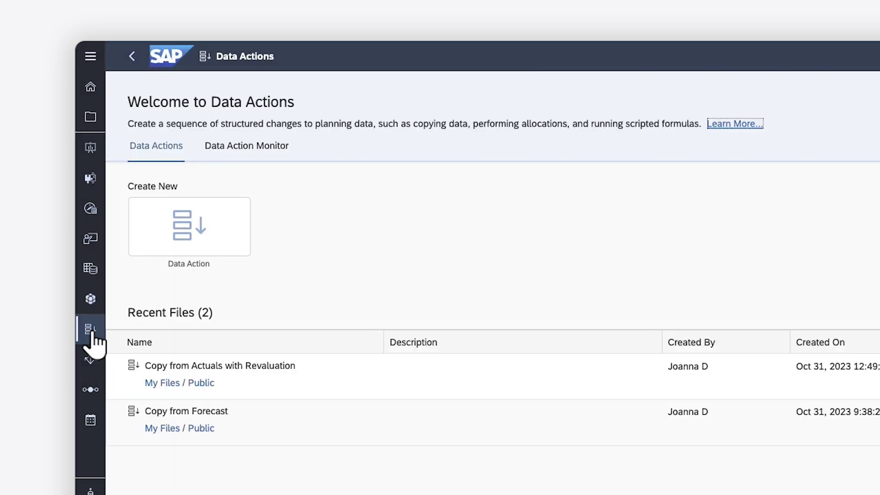
{"action": "left_click", "coordinate": [192, 230]}
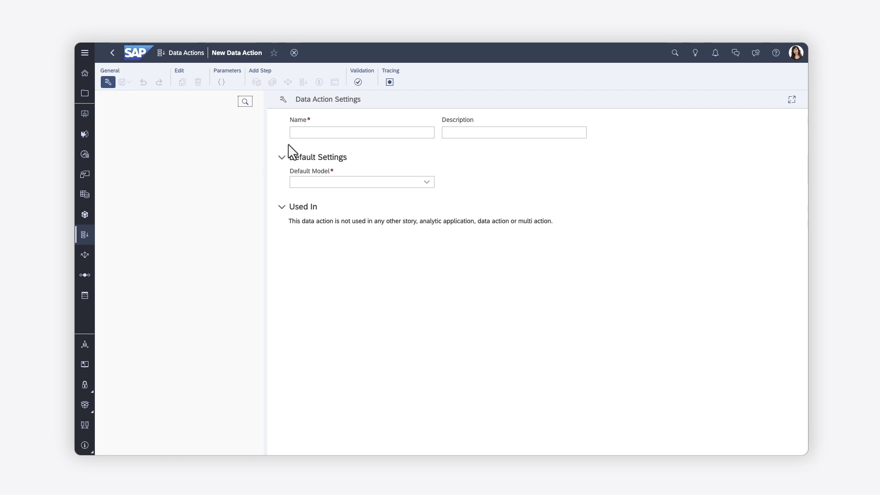
{"action": "left_click", "coordinate": [294, 132]}
{"action": "type", "text": "Copy from A"}
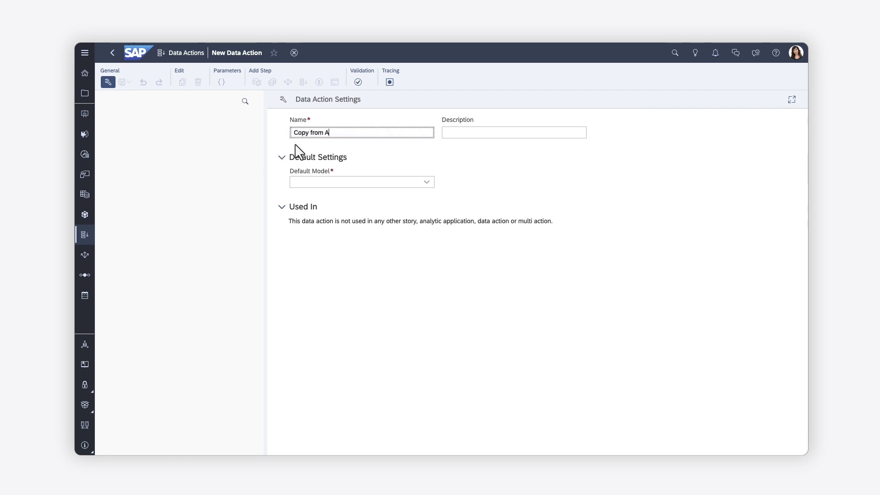
{"action": "type", "text": "ctuals"}
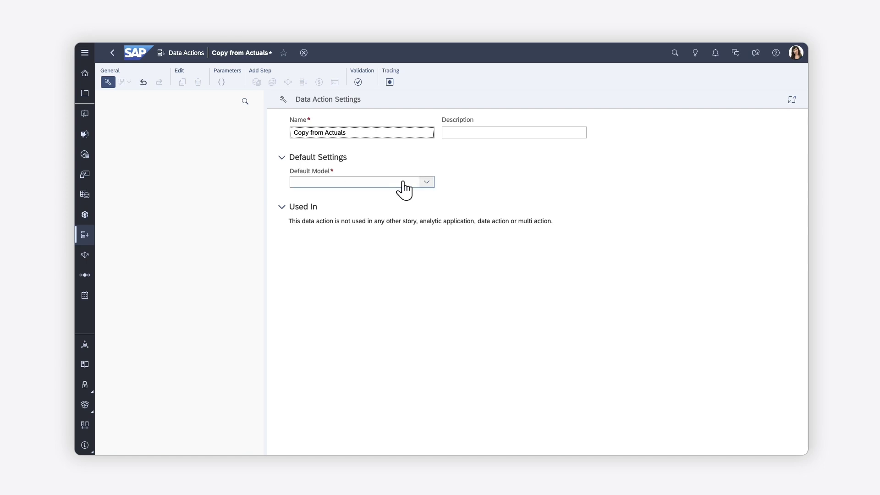
{"action": "left_click", "coordinate": [427, 182]}
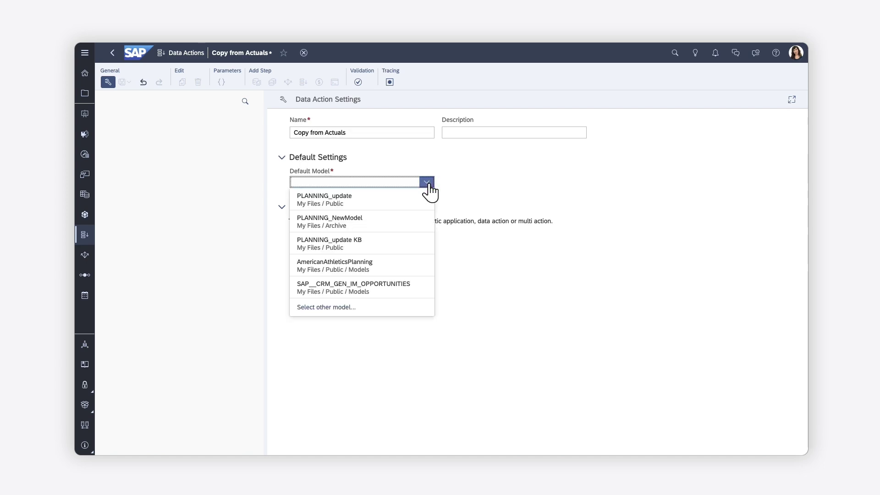
{"action": "left_click", "coordinate": [321, 203]}
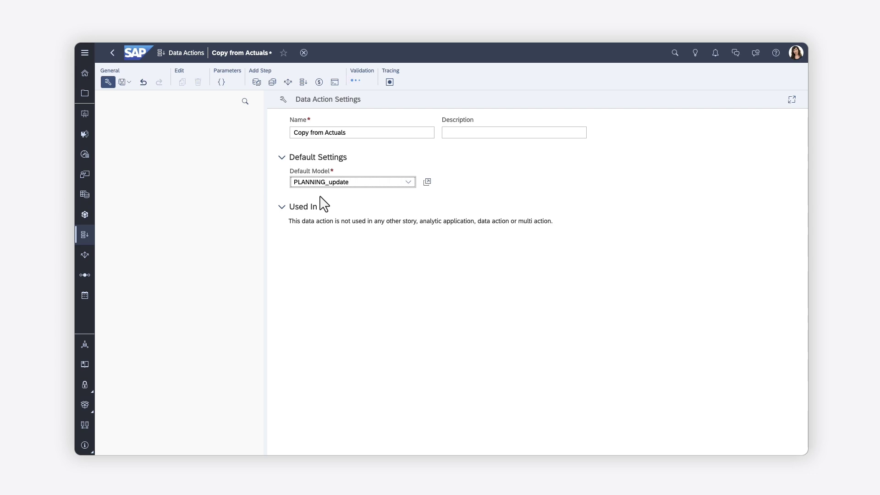
- Save the new data action into My Files > Public > Data Actions
{"action": "left_click", "coordinate": [128, 84]}
{"action": "left_click", "coordinate": [123, 96]}
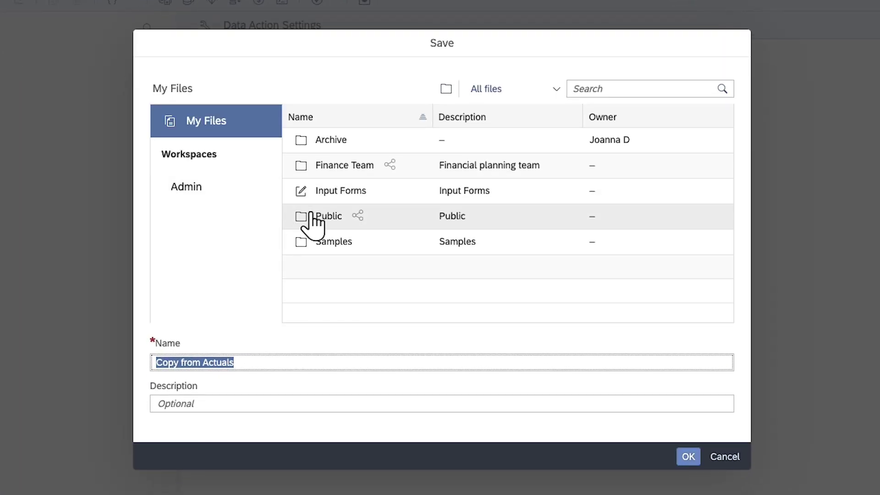
{"action": "left_click", "coordinate": [329, 217]}
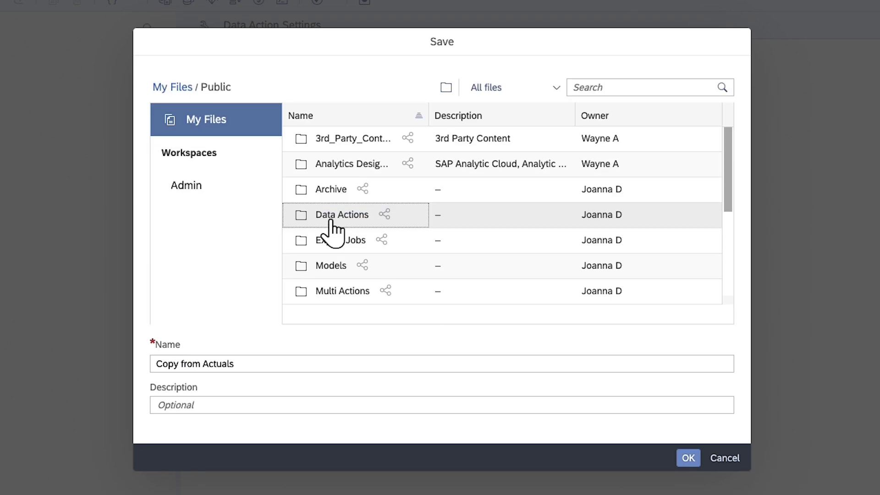
{"action": "left_click", "coordinate": [330, 218]}
{"action": "left_click", "coordinate": [688, 458]}
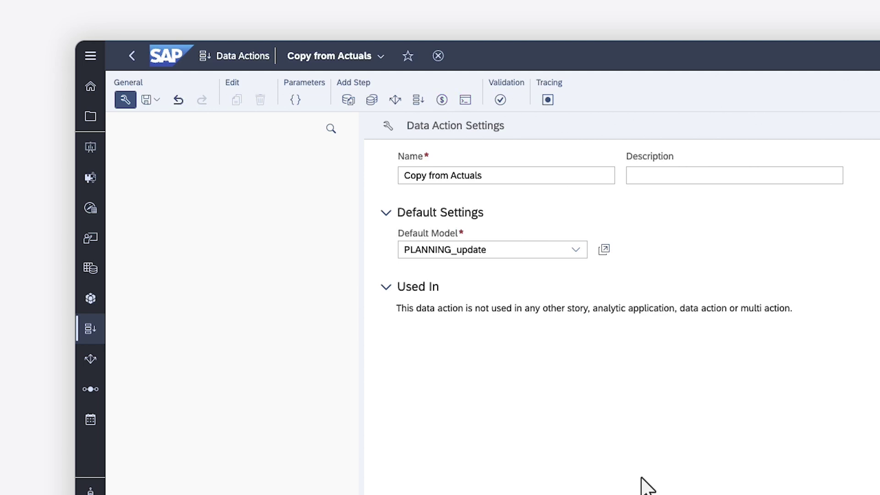
- Add Copy, Allocation and Copy steps, then drag the second Copy Step above Allocation
{"action": "left_click", "coordinate": [348, 100]}
{"action": "left_click", "coordinate": [395, 100]}
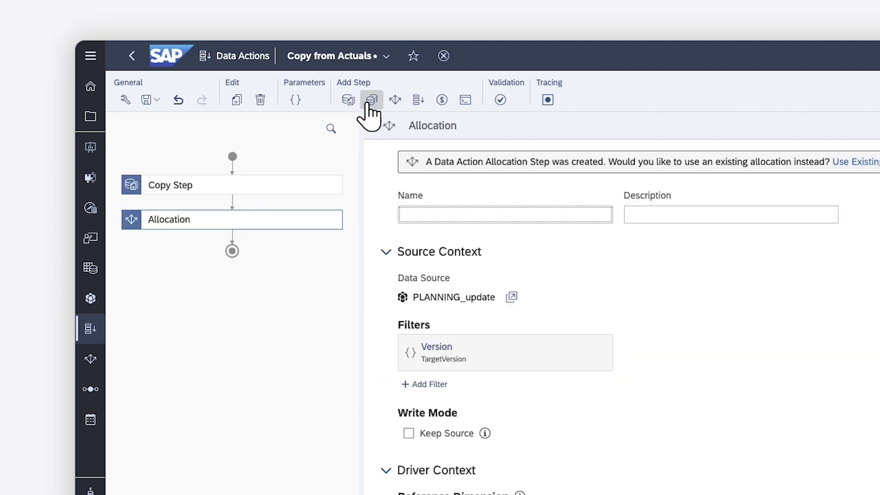
{"action": "left_click", "coordinate": [348, 100]}
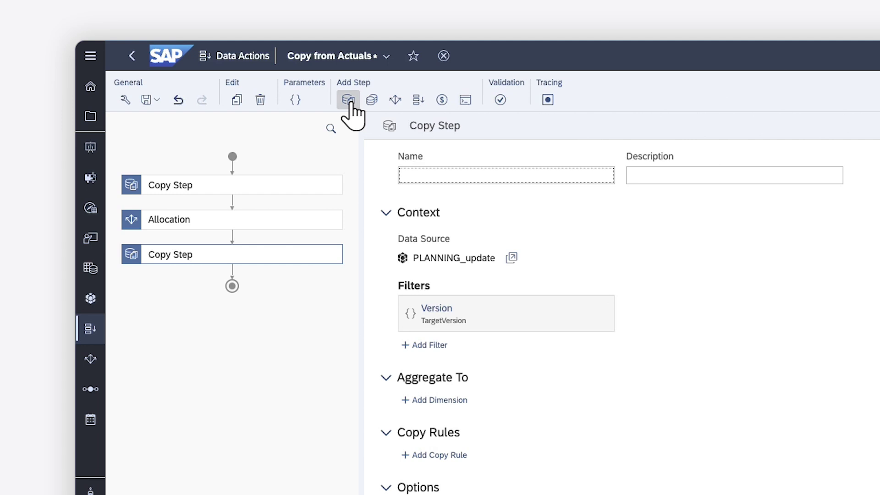
{"action": "left_click", "coordinate": [255, 255]}
{"action": "left_click_drag", "start_coordinate": [255, 255], "coordinate": [257, 212]}
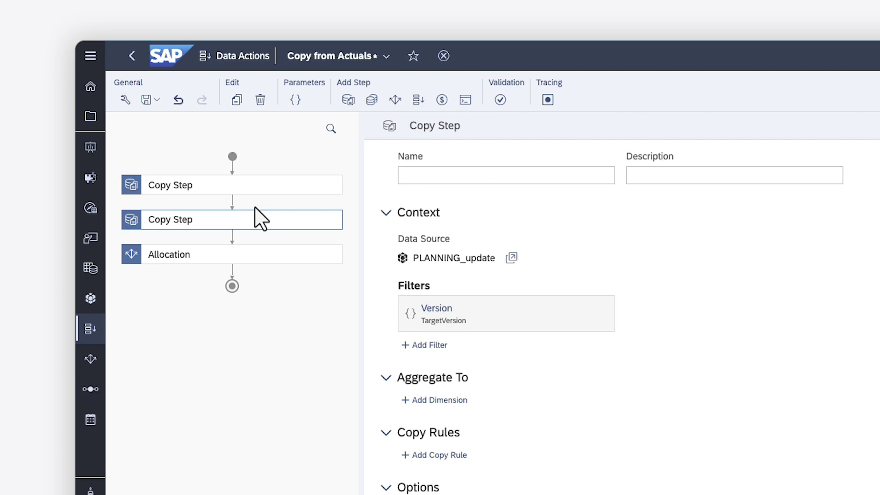
- Delete both Copy Steps and the Allocation step, then show the data action's parameters
{"action": "left_click", "coordinate": [260, 100]}
{"action": "left_click", "coordinate": [261, 101]}
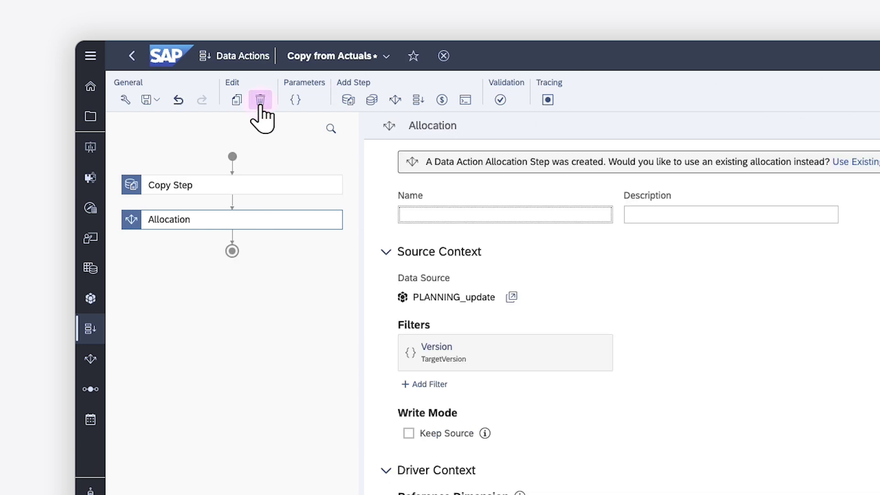
{"action": "left_click", "coordinate": [259, 100]}
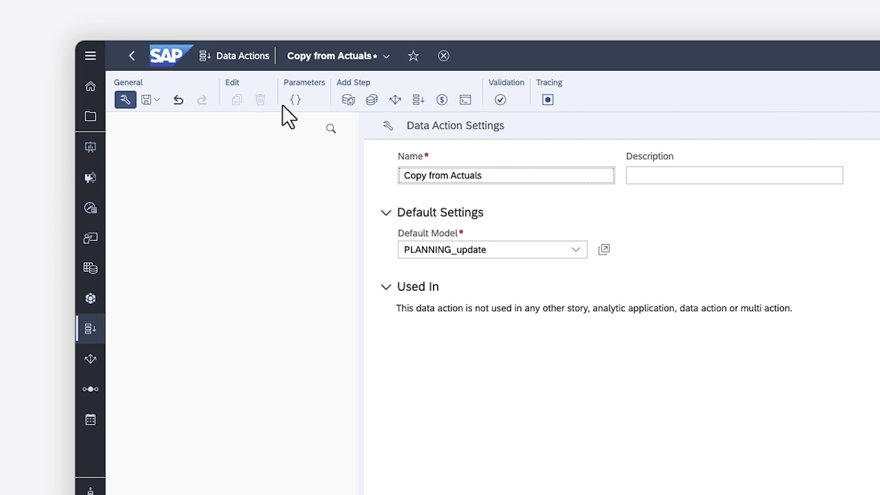
{"action": "left_click", "coordinate": [295, 100]}
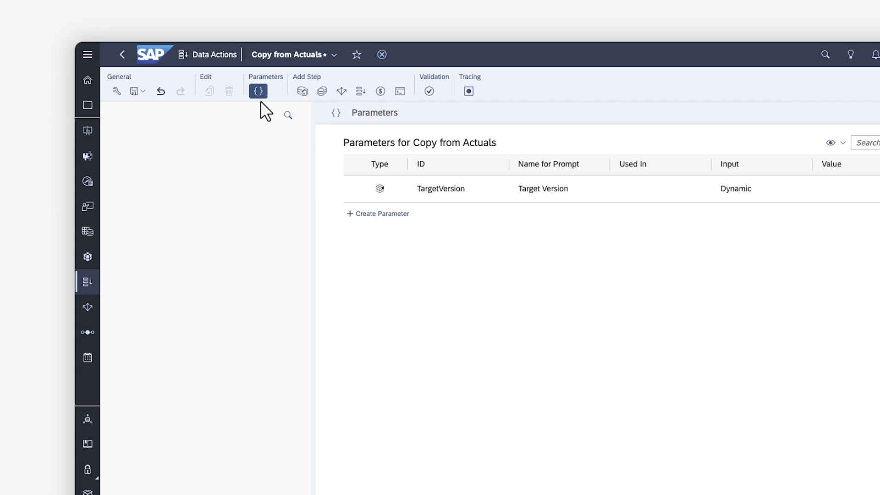
- Create a Member-type FromDate parameter based on the TimeMonth dimension
{"action": "left_click", "coordinate": [374, 215]}
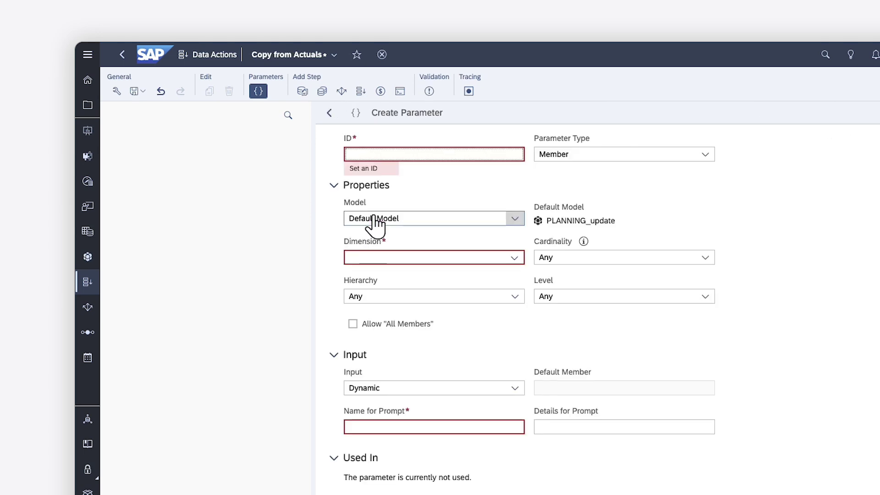
{"action": "left_click", "coordinate": [705, 156]}
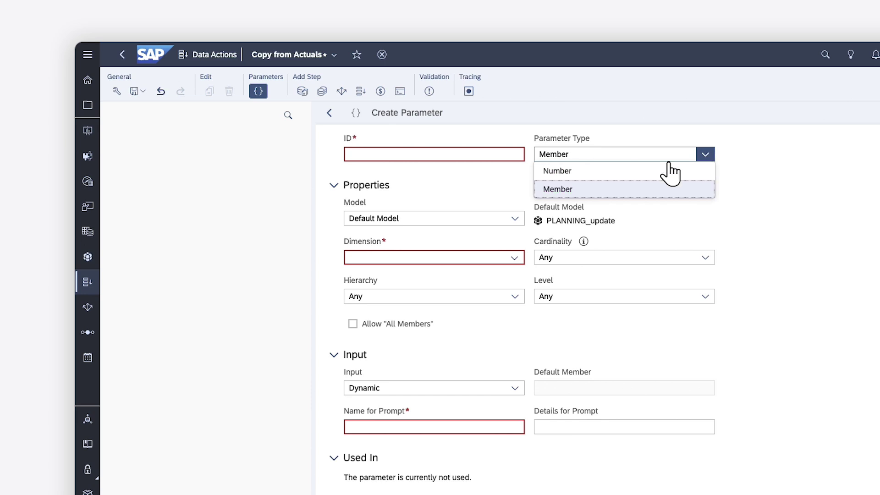
{"action": "left_click", "coordinate": [565, 191]}
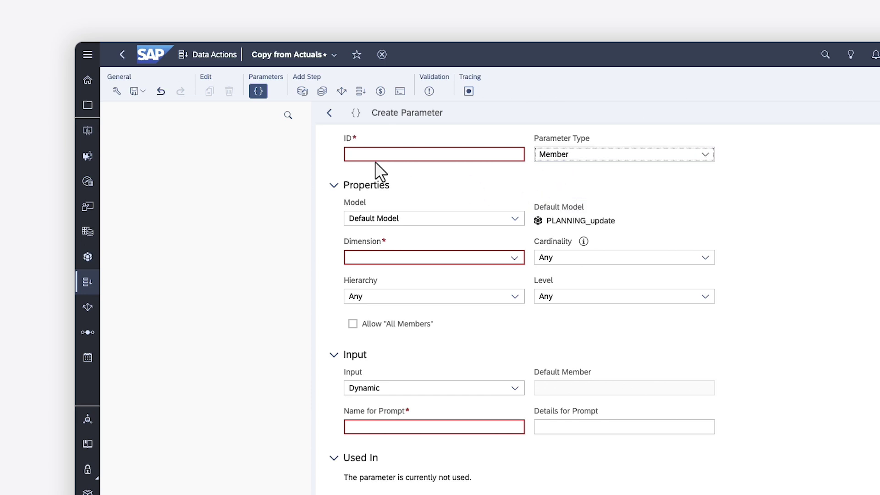
{"action": "left_click", "coordinate": [355, 158]}
{"action": "type", "text": "From"}
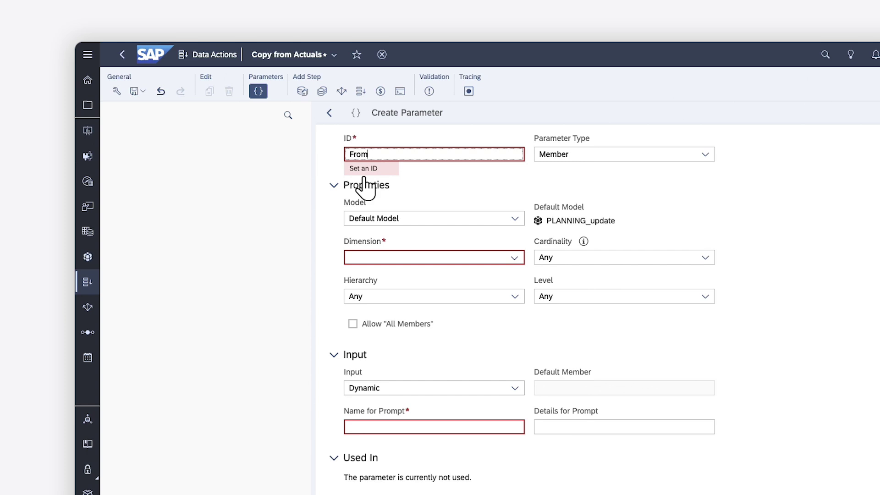
{"action": "type", "text": "Date"}
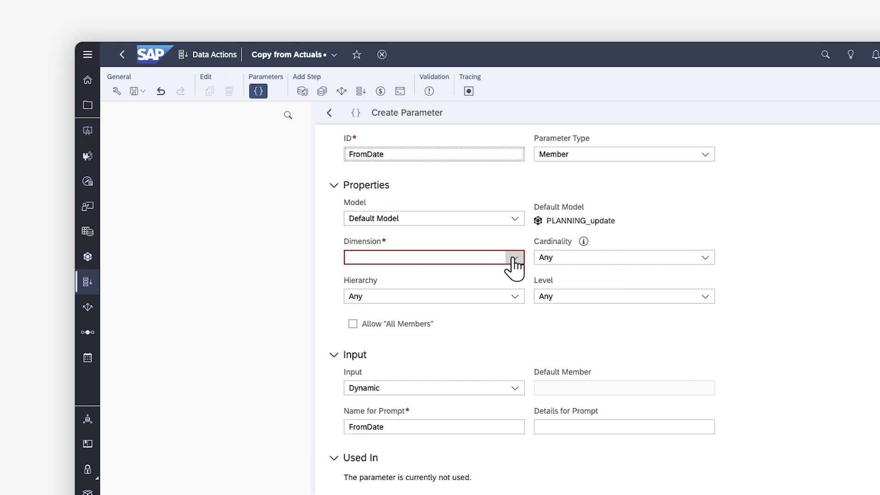
{"action": "left_click", "coordinate": [515, 259]}
{"action": "left_click", "coordinate": [373, 364]}
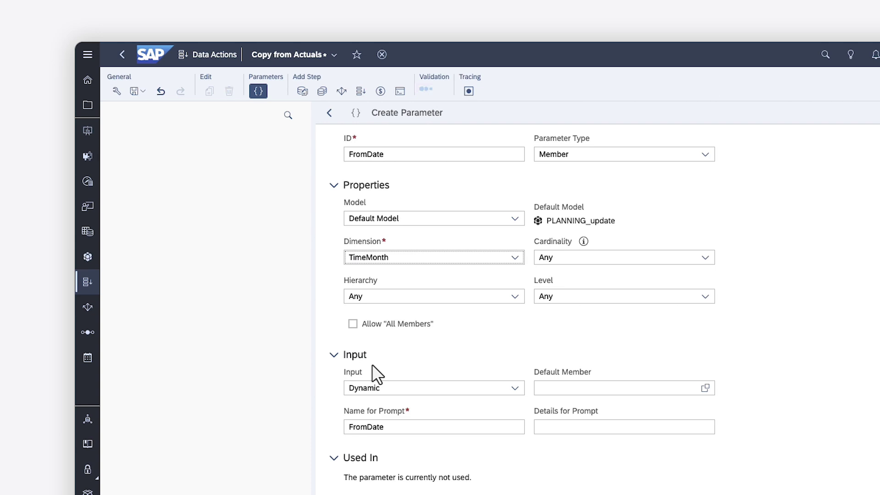
- Give FromDate single cardinality, the Year, Quarter, Month hierarchy and leaf level
{"action": "left_click", "coordinate": [707, 260]}
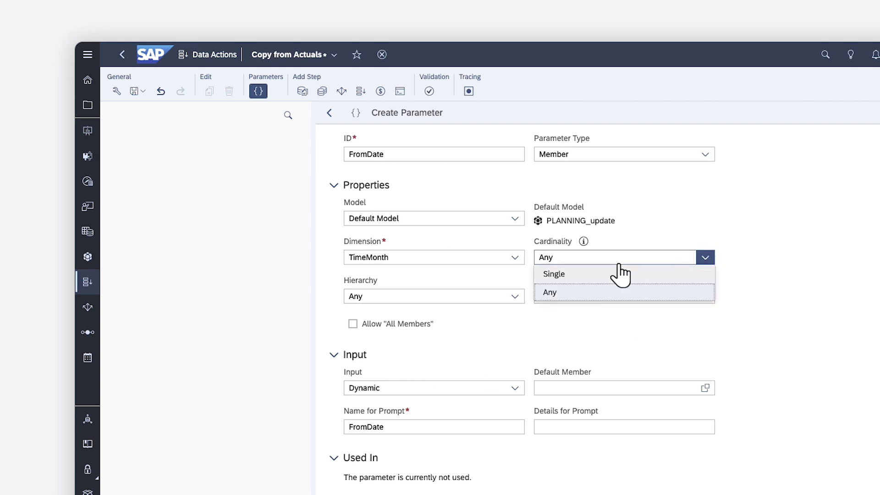
{"action": "left_click", "coordinate": [560, 276]}
{"action": "left_click", "coordinate": [515, 298]}
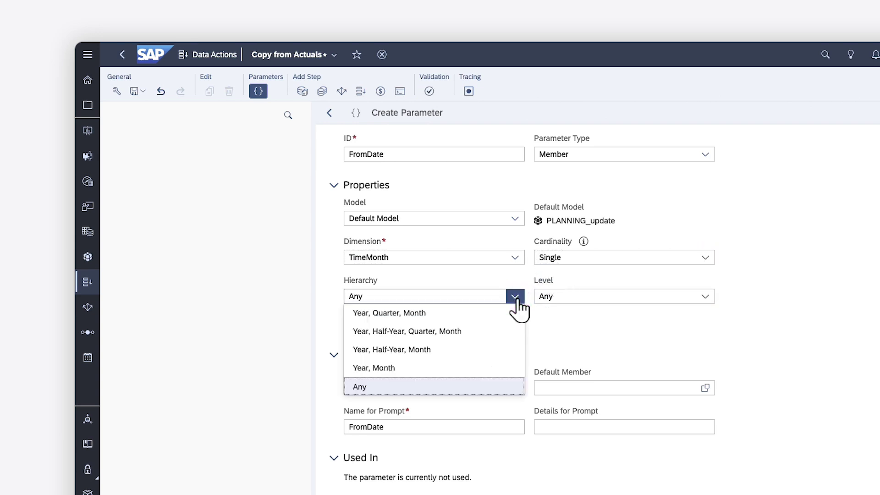
{"action": "left_click", "coordinate": [417, 315]}
{"action": "left_click", "coordinate": [705, 297]}
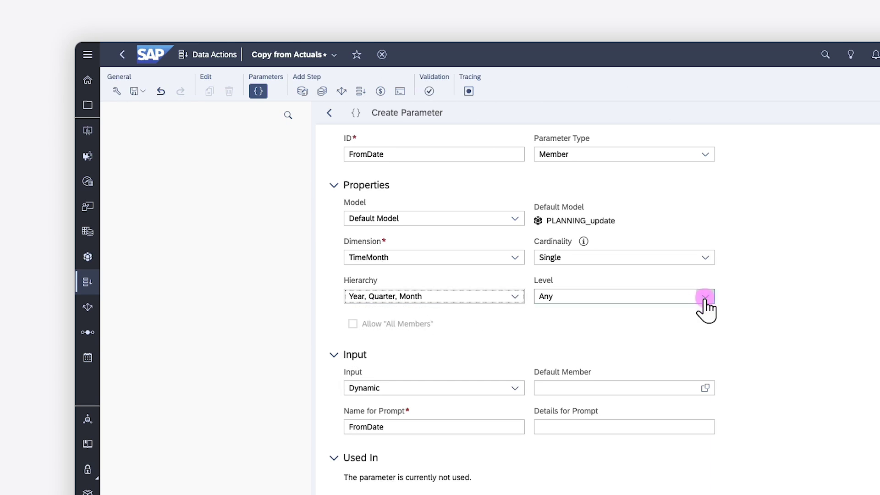
{"action": "left_click", "coordinate": [553, 315]}
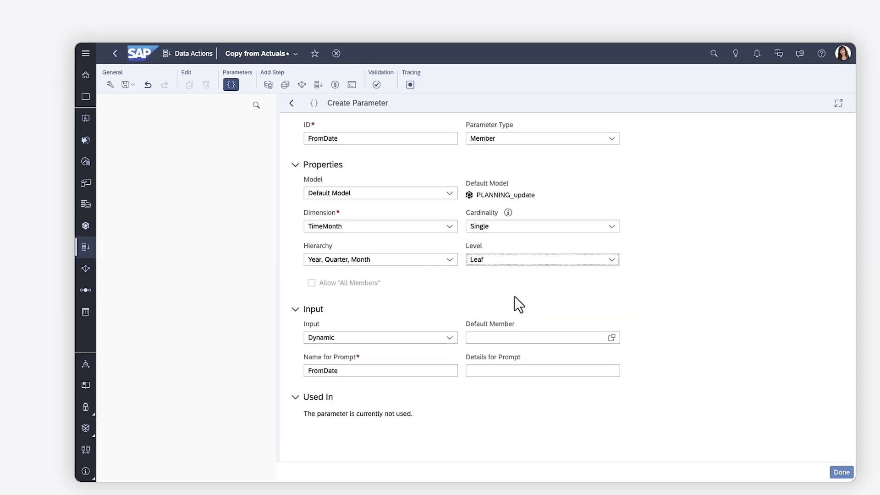
{"action": "left_click", "coordinate": [794, 446]}
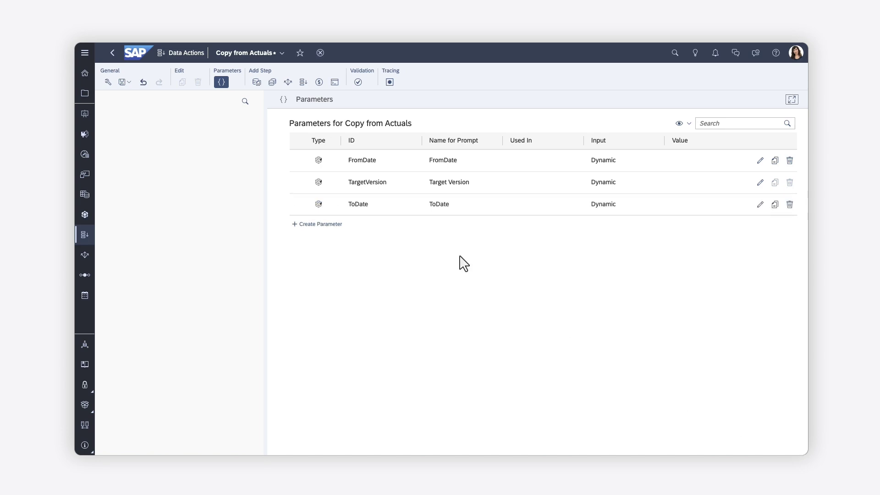
- Add a copy step from the general settings and name it 'Copy from Actuals'
{"action": "left_click", "coordinate": [221, 82]}
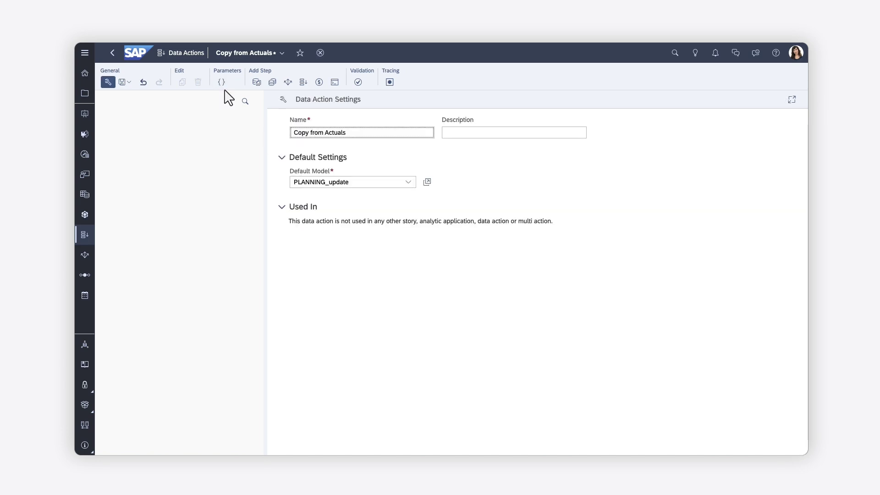
{"action": "left_click", "coordinate": [256, 82]}
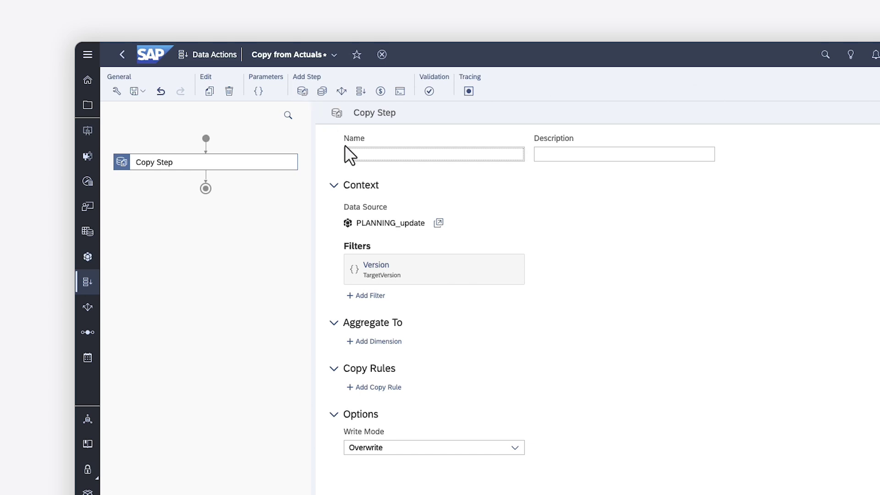
{"action": "left_click", "coordinate": [348, 157]}
{"action": "type", "text": "y from"}
{"action": "type", "text": " Actuals"}
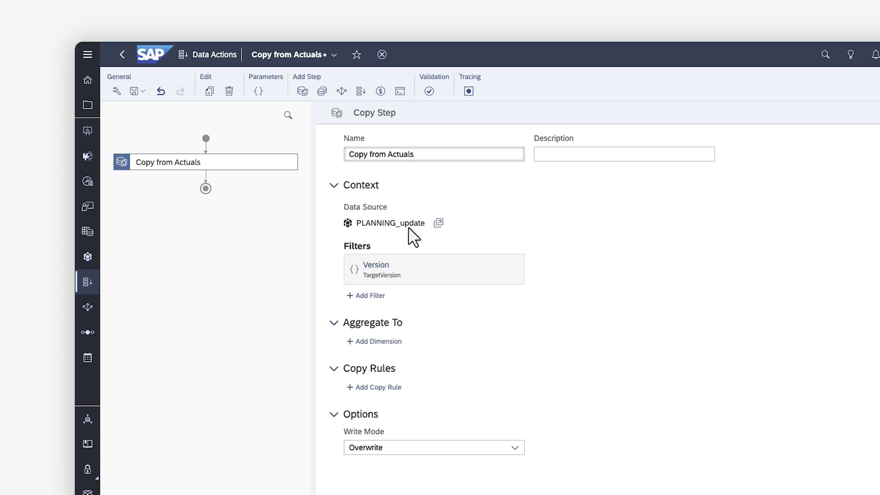
- Change the copy step's Version filter to the public.Actual member
{"action": "left_click", "coordinate": [382, 271]}
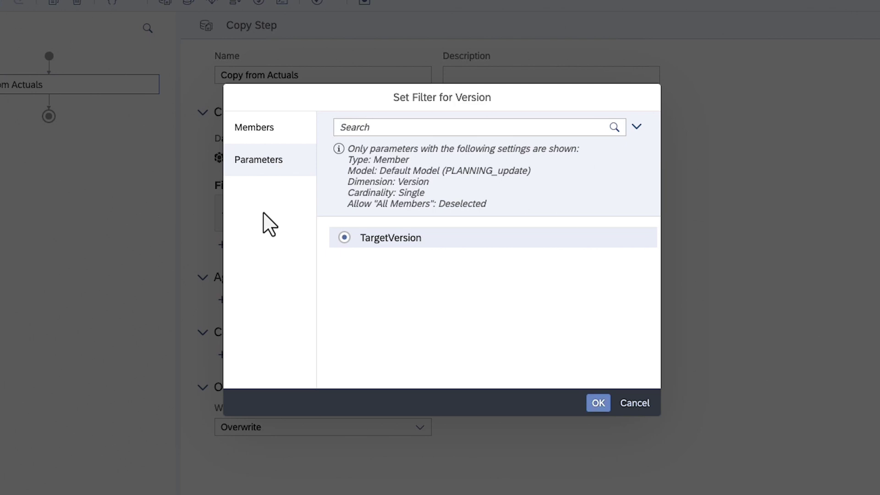
{"action": "left_click", "coordinate": [253, 130]}
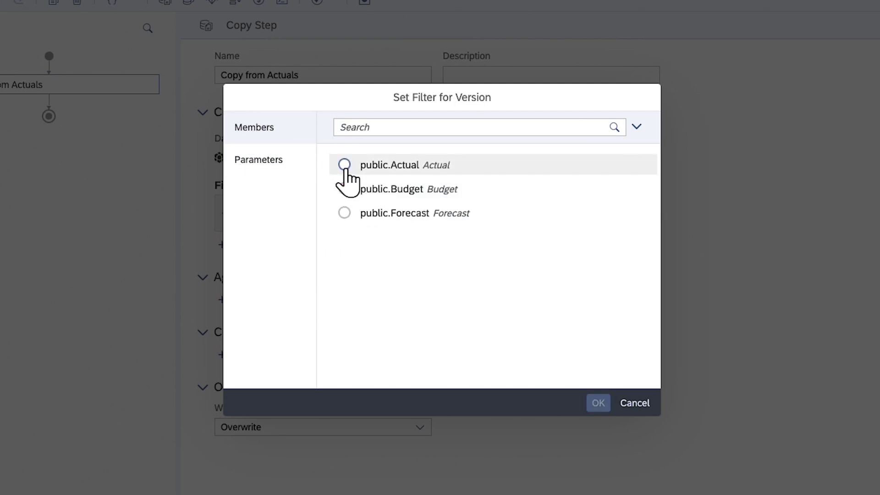
{"action": "left_click", "coordinate": [344, 166]}
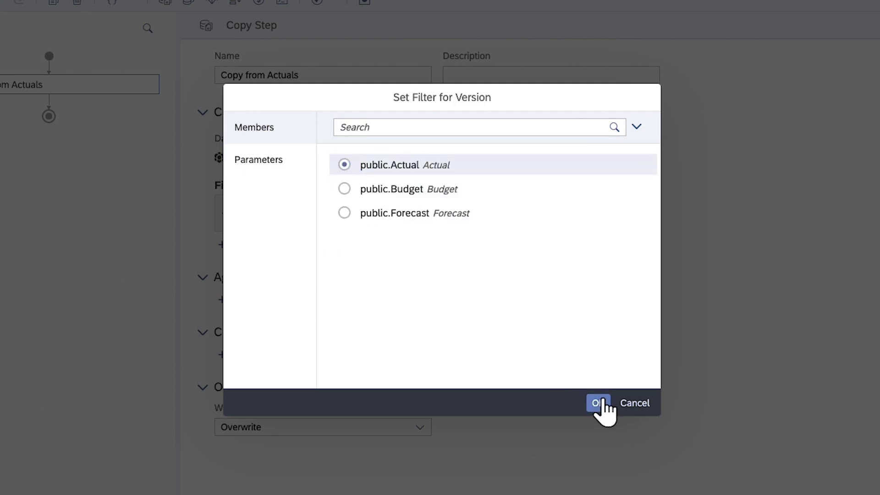
{"action": "left_click", "coordinate": [598, 403]}
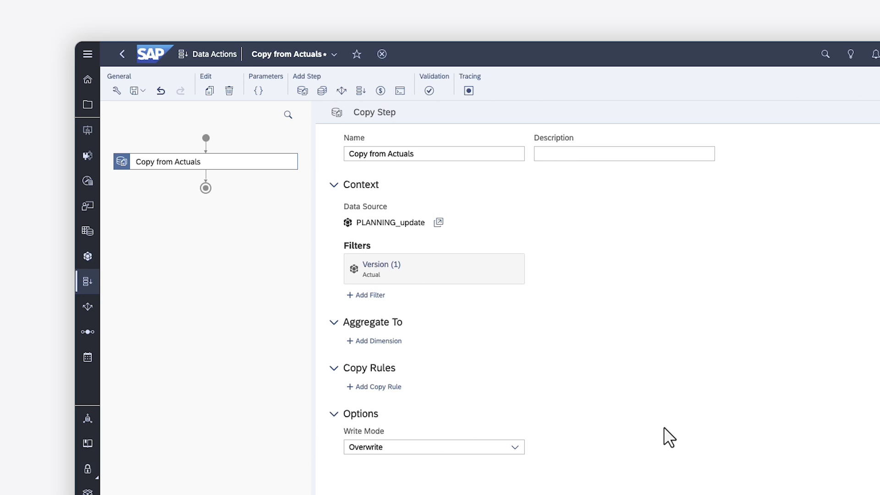
- Add a GL_Account filter on FPA1/022 Gross Revenue, found by searching 'Revenue'
{"action": "left_click", "coordinate": [372, 296]}
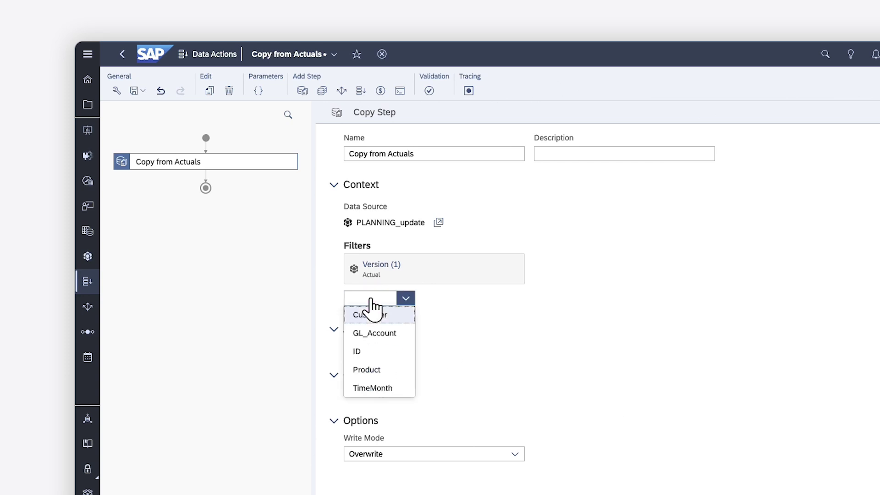
{"action": "left_click", "coordinate": [368, 335]}
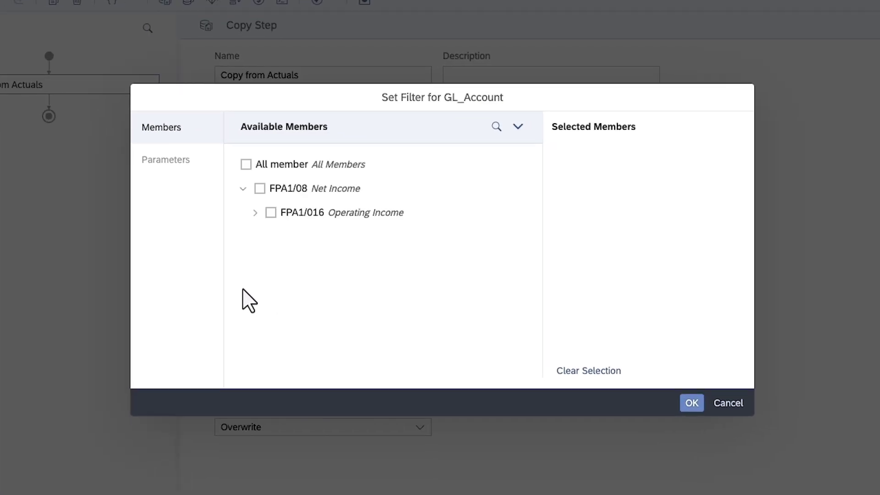
{"action": "left_click", "coordinate": [495, 127]}
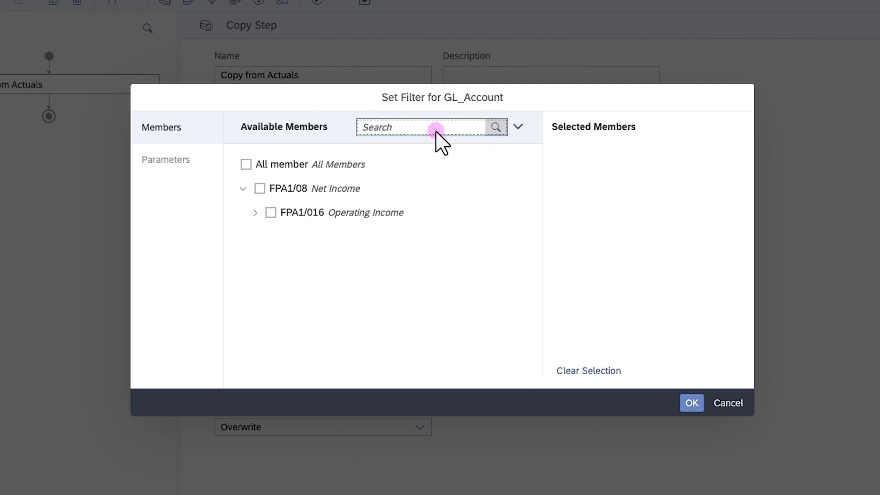
{"action": "type", "text": "Revenue"}
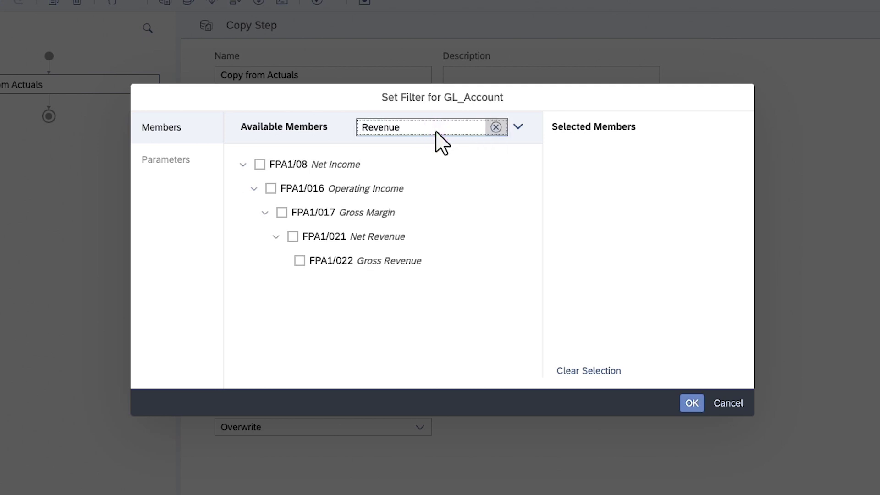
{"action": "left_click", "coordinate": [300, 261]}
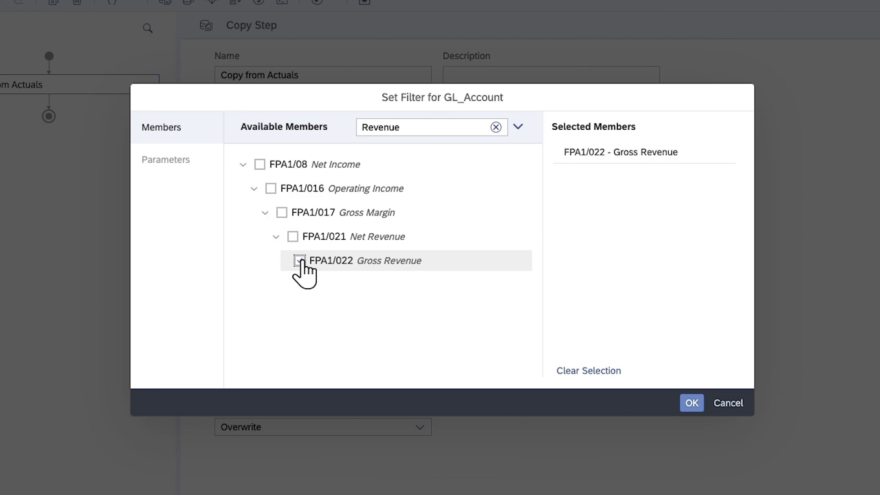
{"action": "left_click", "coordinate": [689, 405]}
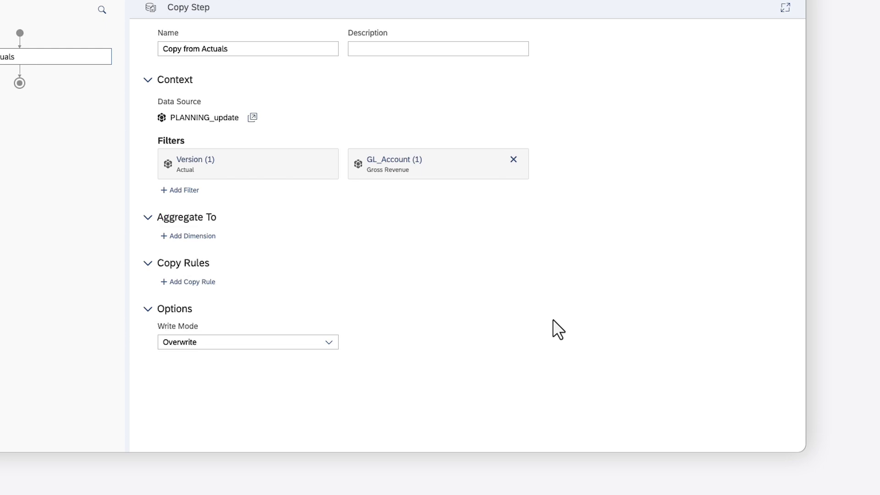
- Add a TimeMonth copy rule with the FromDate parameter as its source
{"action": "left_click", "coordinate": [186, 282]}
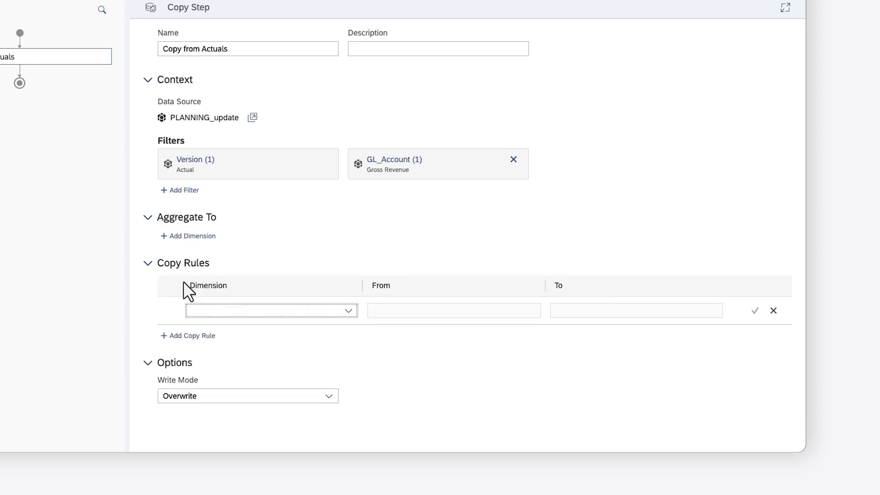
{"action": "left_click", "coordinate": [347, 311]}
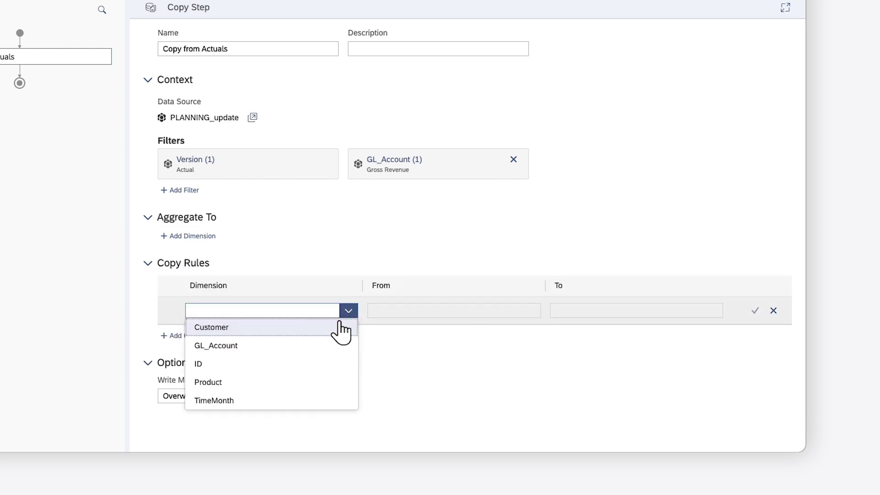
{"action": "left_click", "coordinate": [212, 400]}
{"action": "left_click", "coordinate": [531, 311]}
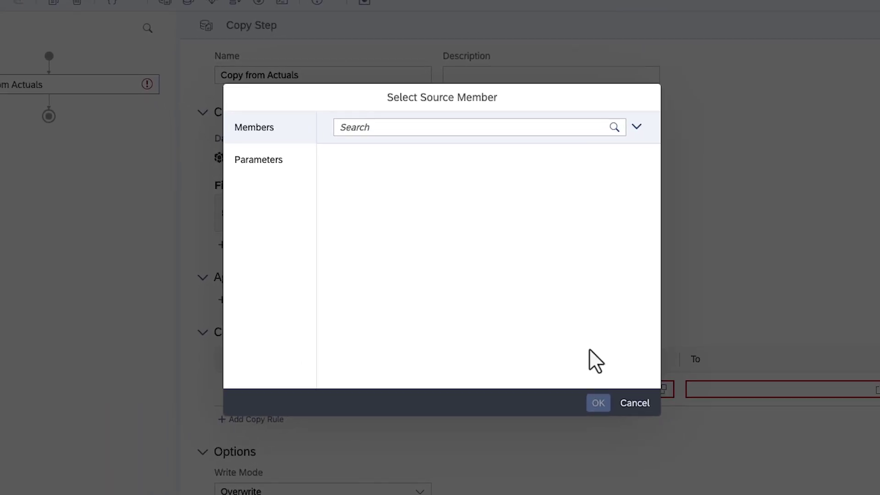
{"action": "left_click", "coordinate": [261, 172]}
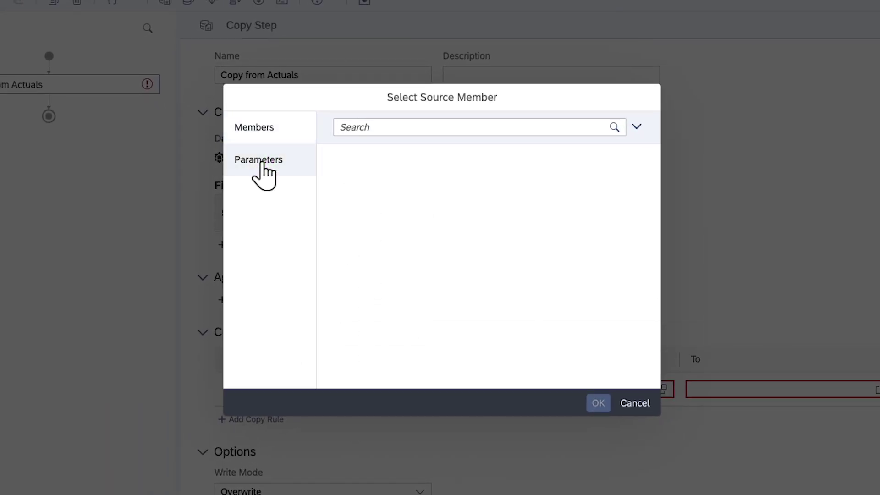
{"action": "left_click", "coordinate": [344, 237]}
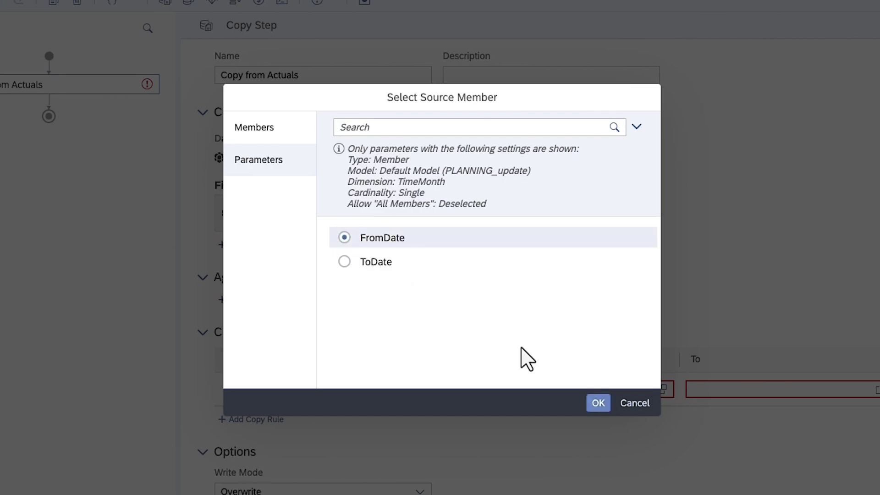
{"action": "left_click", "coordinate": [598, 403]}
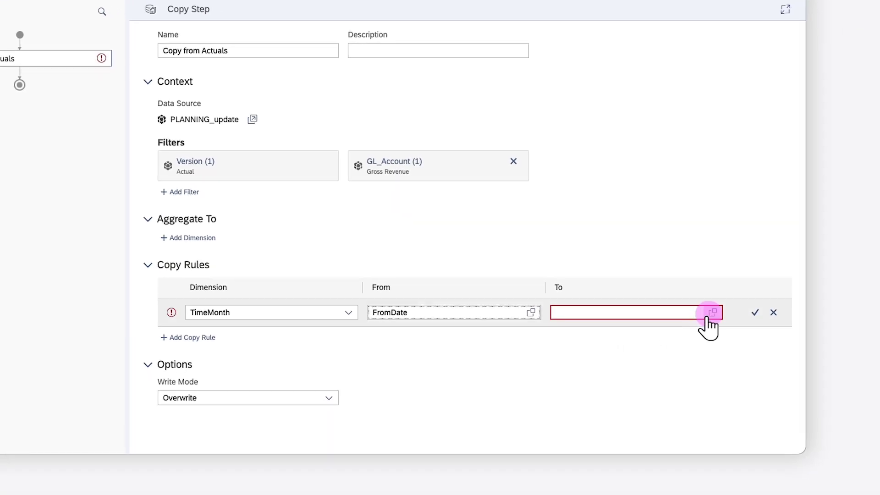
- Set the copy rule's target to the ToDate parameter and confirm the rule
{"action": "left_click", "coordinate": [788, 347]}
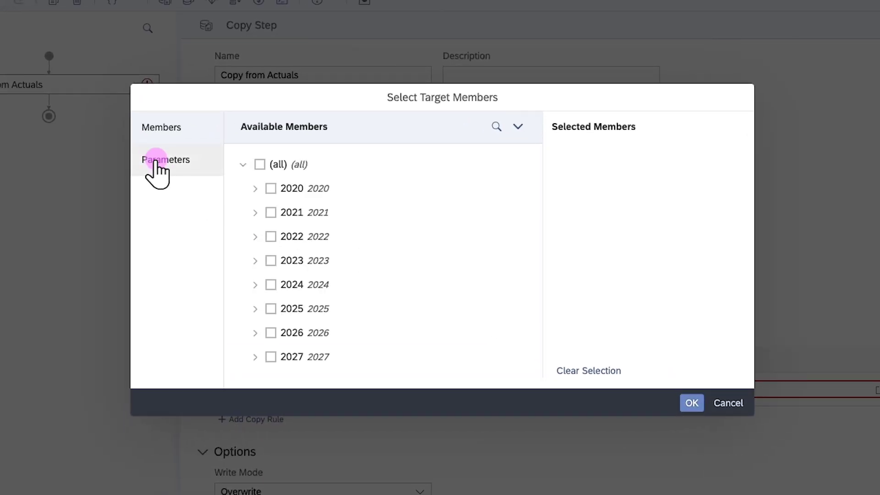
{"action": "left_click", "coordinate": [158, 168]}
{"action": "left_click", "coordinate": [251, 251]}
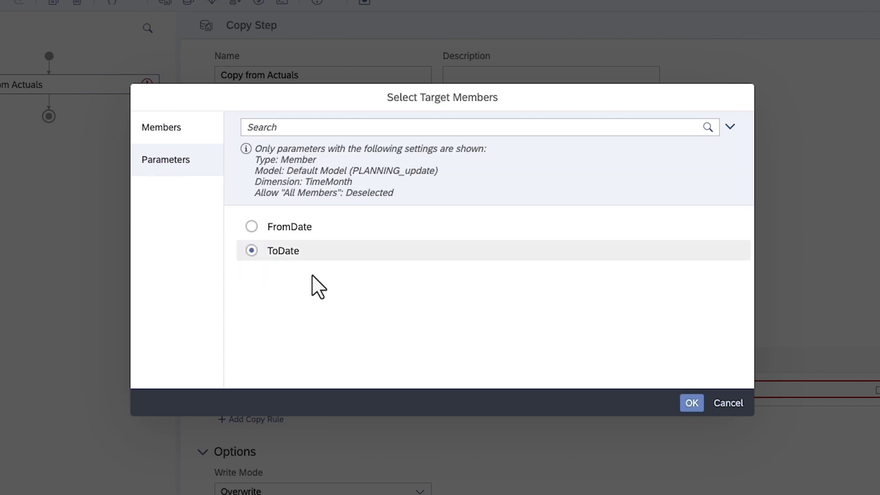
{"action": "left_click", "coordinate": [689, 403]}
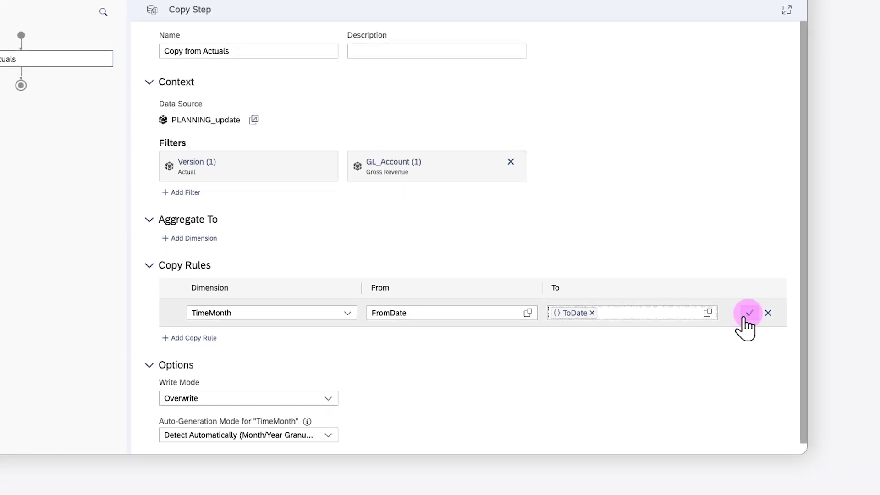
{"action": "left_click", "coordinate": [748, 315]}
{"action": "scroll", "coordinate": [691, 349], "scroll_direction": "down", "scroll_amount": 1}
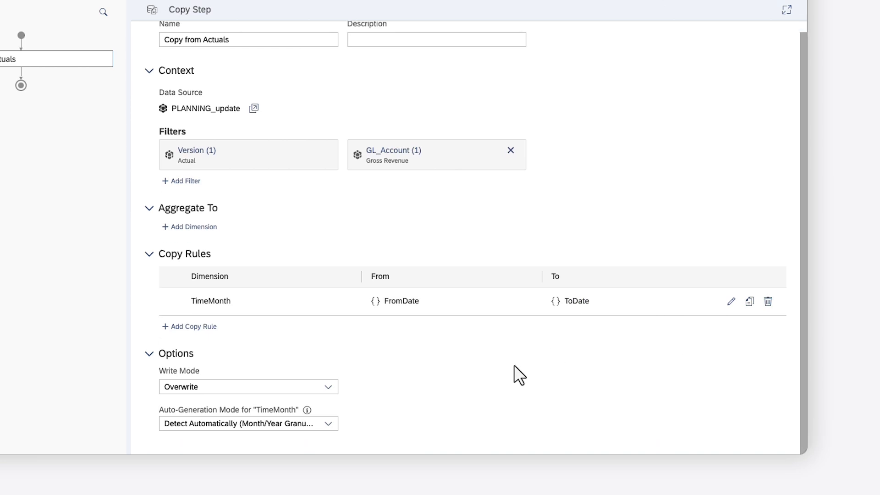
- Leave the write mode on Overwrite and save the Copy from Actuals data action
{"action": "left_click", "coordinate": [329, 388]}
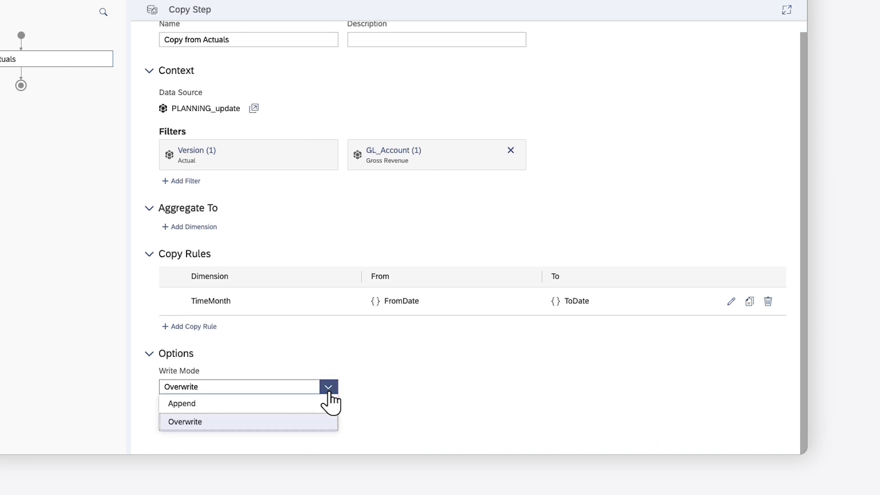
{"action": "left_click", "coordinate": [328, 389]}
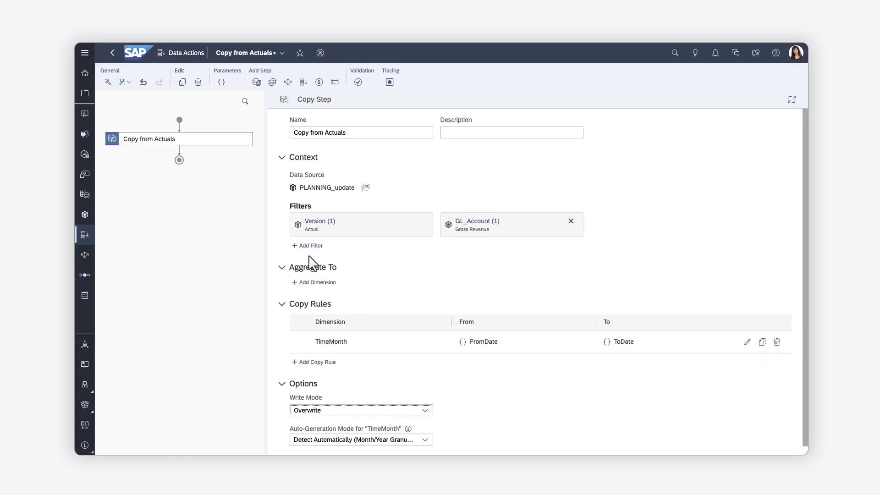
{"action": "left_click", "coordinate": [125, 82]}
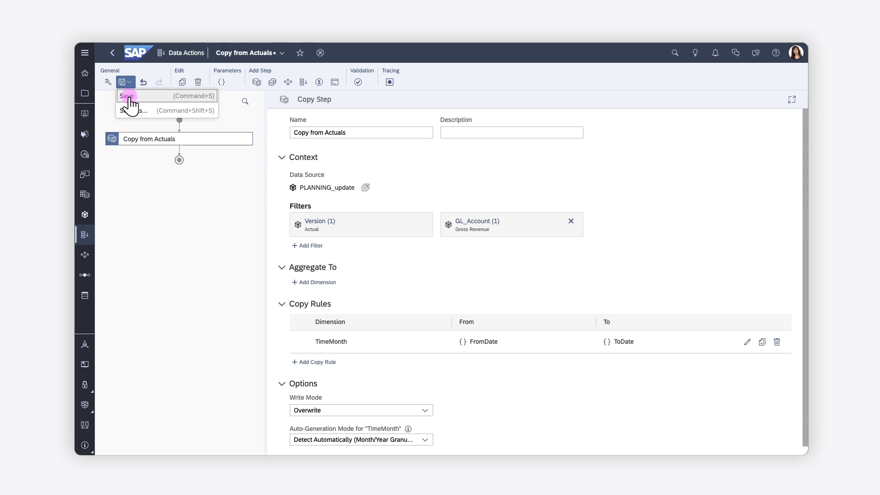
{"action": "left_click", "coordinate": [129, 96]}
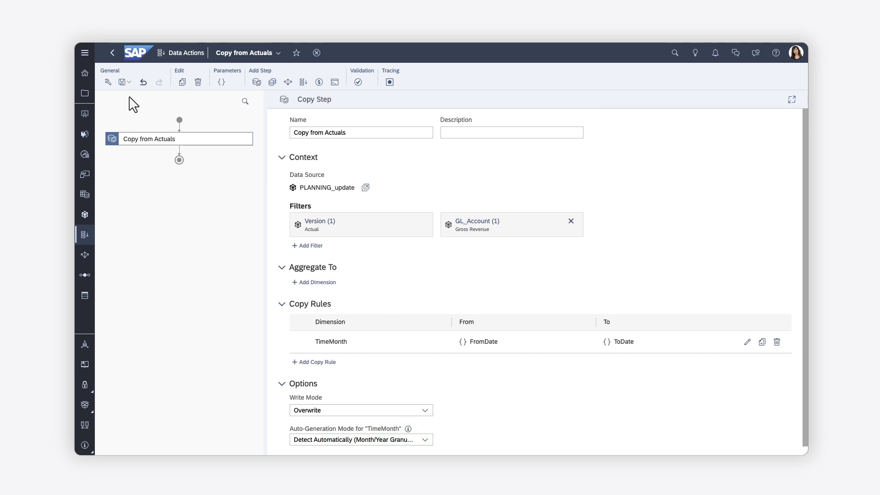
{"action": "left_click", "coordinate": [272, 83]}
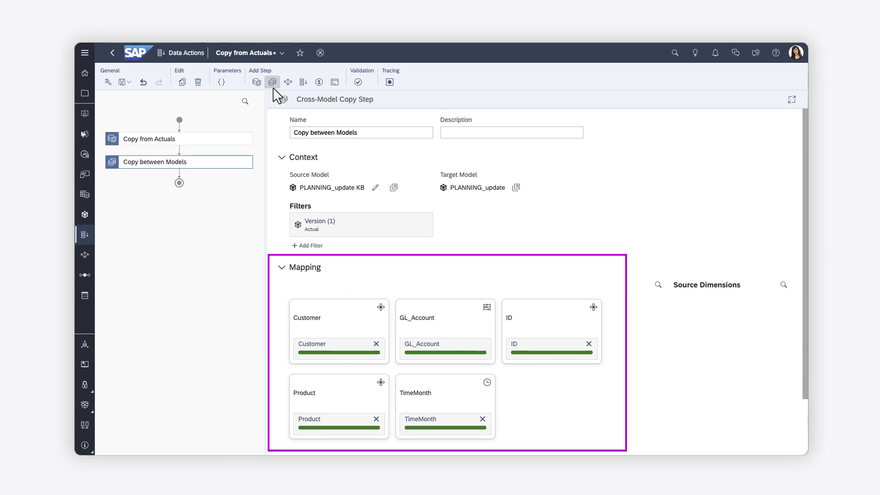
{"action": "left_click", "coordinate": [198, 84]}
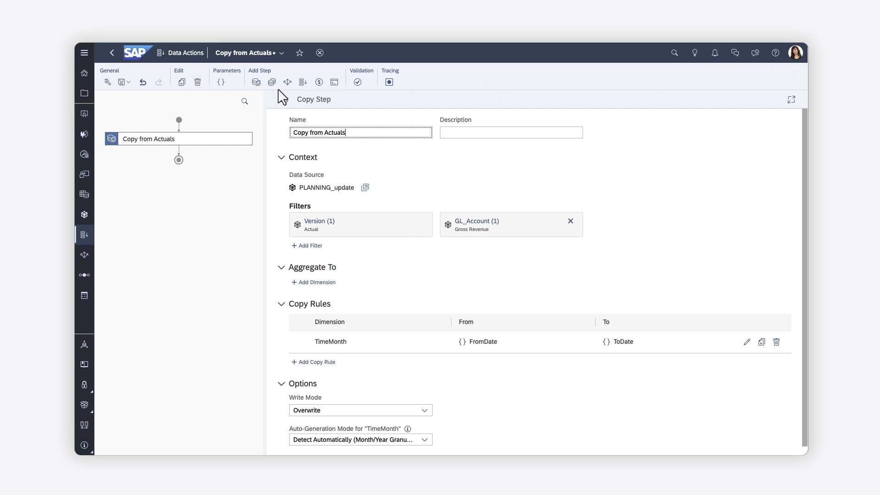
- Insert an Allocation step into the data action flow after Copy from Actuals
{"action": "left_click", "coordinate": [288, 84]}
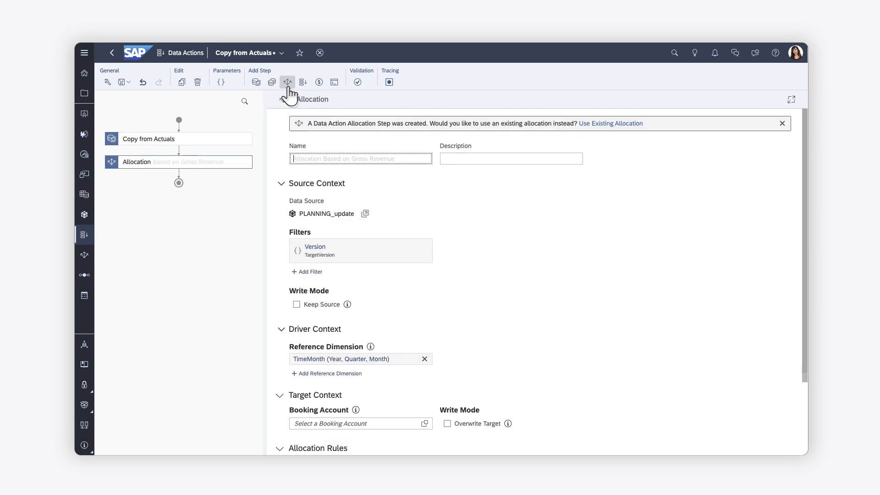
{"action": "type", "text": "Allocation Based on Gross Revenue"}
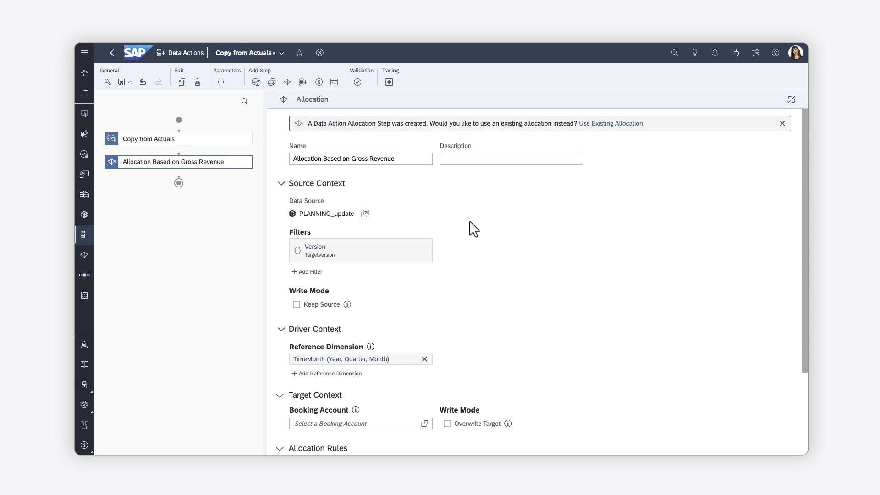
{"action": "scroll", "coordinate": [805, 431], "scroll_direction": "down", "scroll_amount": 3}
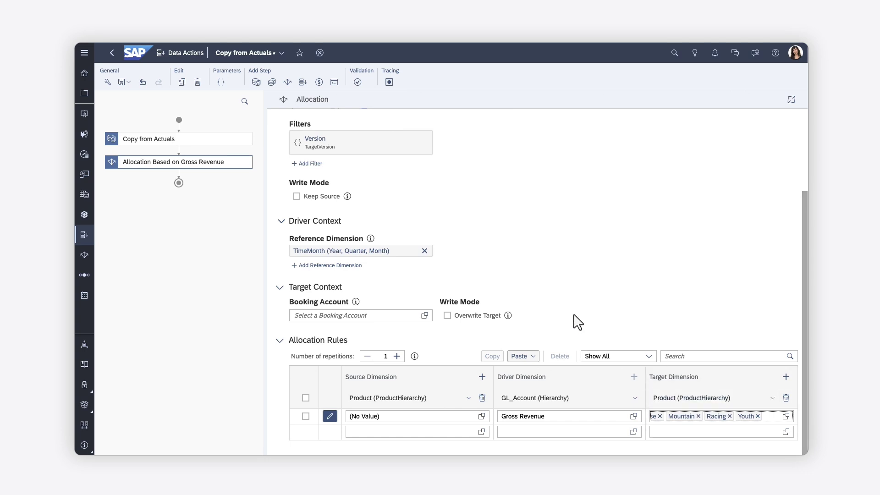
- Delete the Allocation step, then add and delete an embedded Copy from Forecast step
{"action": "left_click", "coordinate": [197, 82]}
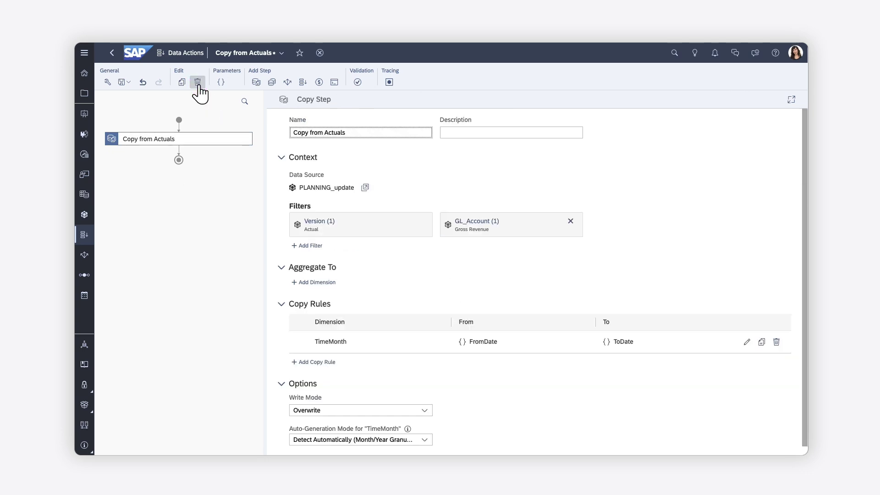
{"action": "left_click", "coordinate": [302, 82]}
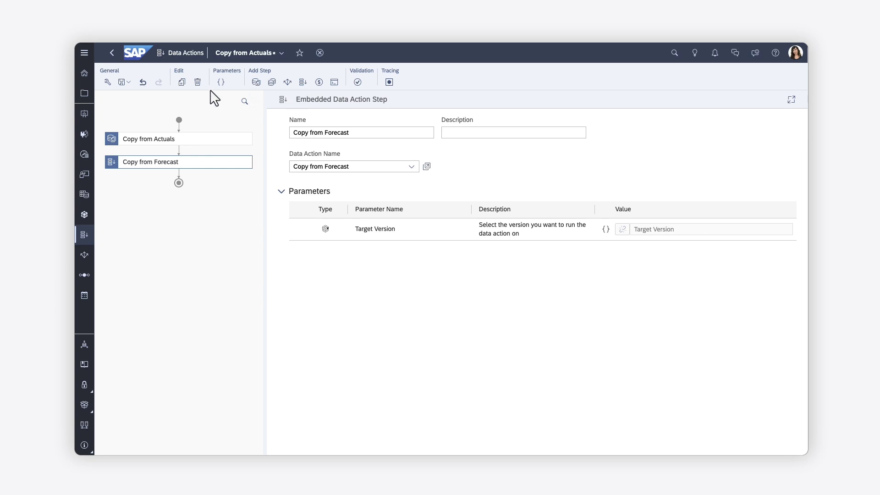
{"action": "left_click", "coordinate": [197, 82]}
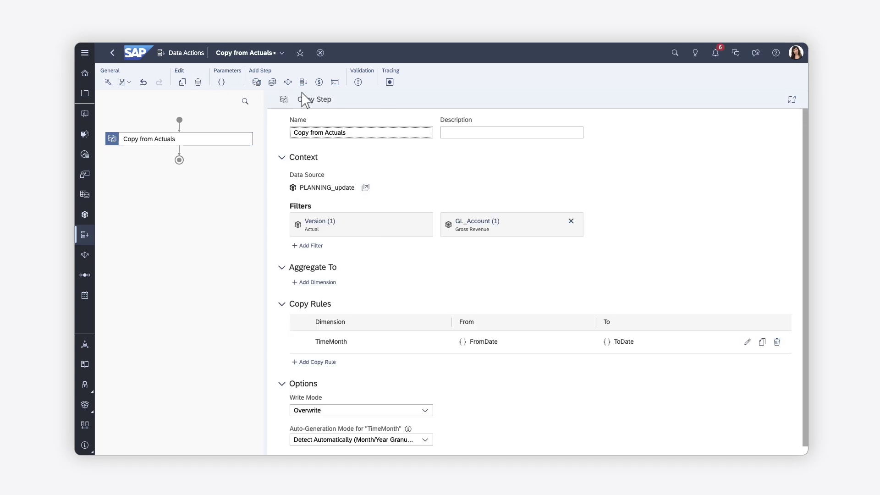
- Insert a Currency Conversion step into the flow after Copy from Actuals
{"action": "left_click", "coordinate": [320, 83]}
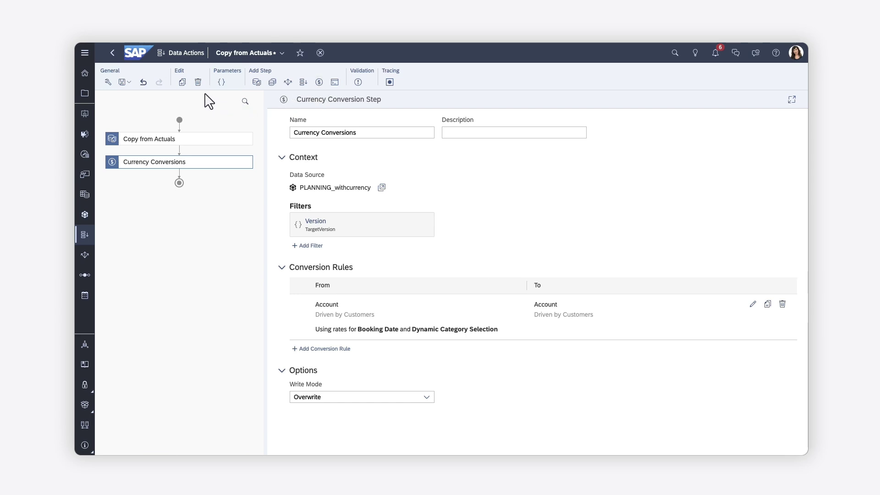
- Delete the Currency Conversions step and save the data action from the General Save menu
{"action": "left_click", "coordinate": [198, 83]}
{"action": "left_click", "coordinate": [122, 82]}
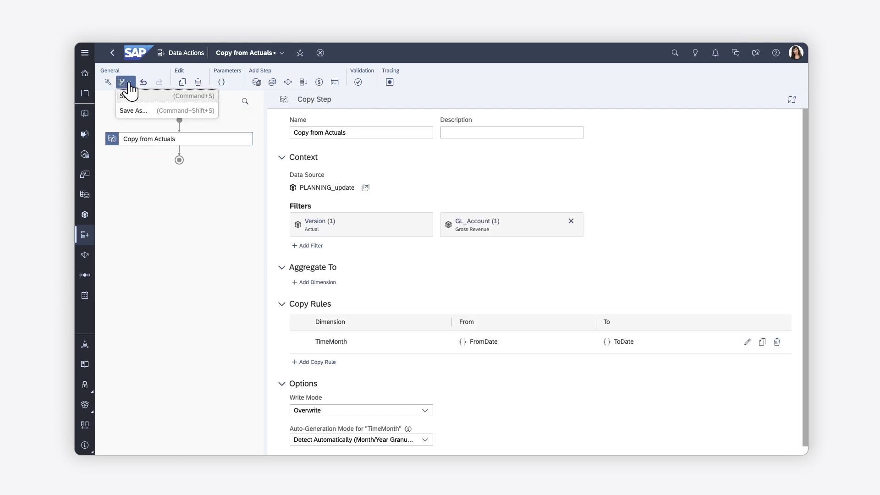
{"action": "left_click", "coordinate": [125, 94]}
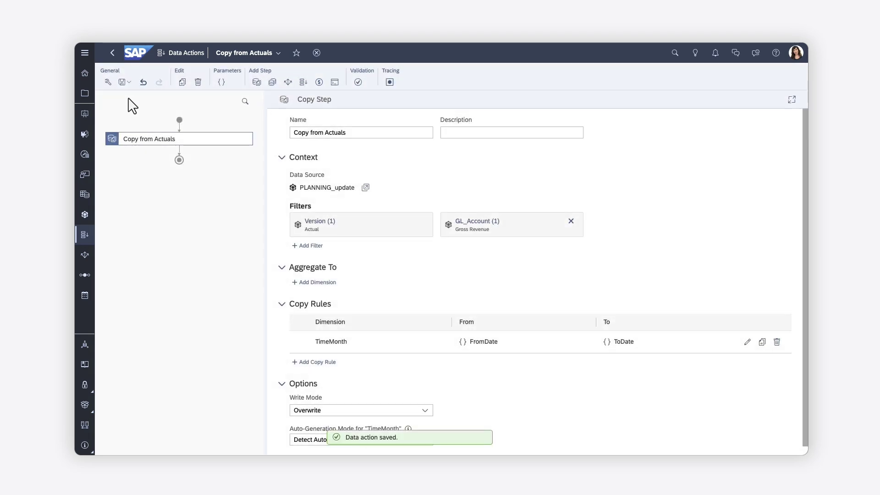